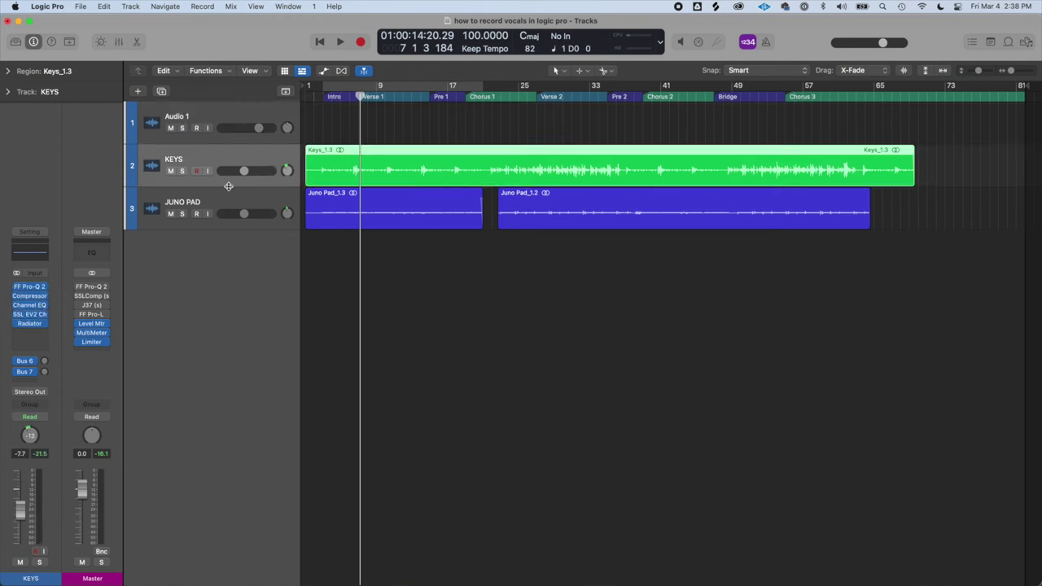
# - Make all track rows taller and set a cycle range spanning Verse 1 through Chorus 1
pyautogui.click(232, 199)
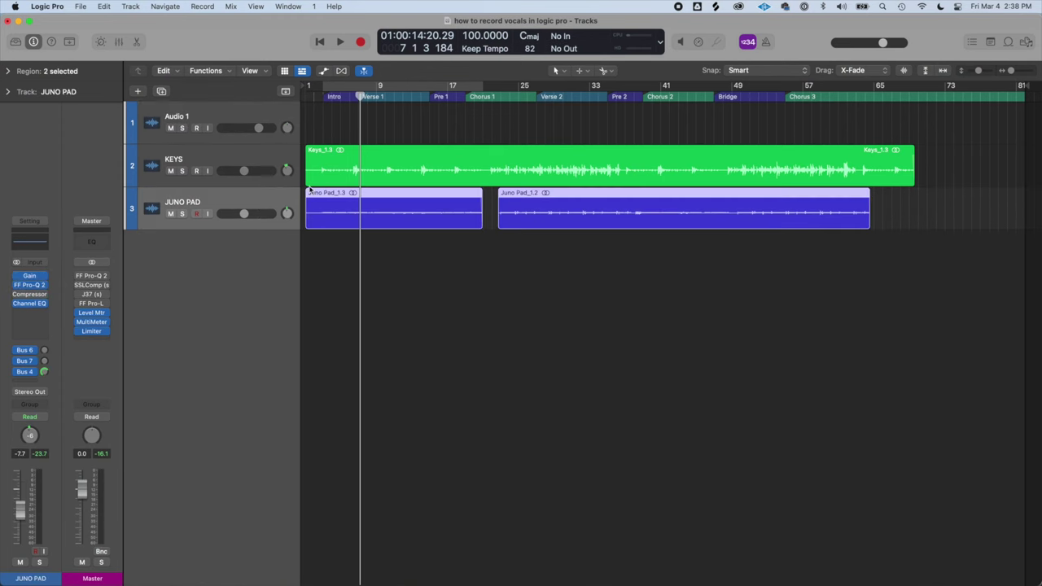
pyautogui.press('super+Down')
pyautogui.moveTo(320, 93); pyautogui.dragTo(592, 91)
# - Rename the Audio 1 track to VOCAL
pyautogui.click(211, 124)
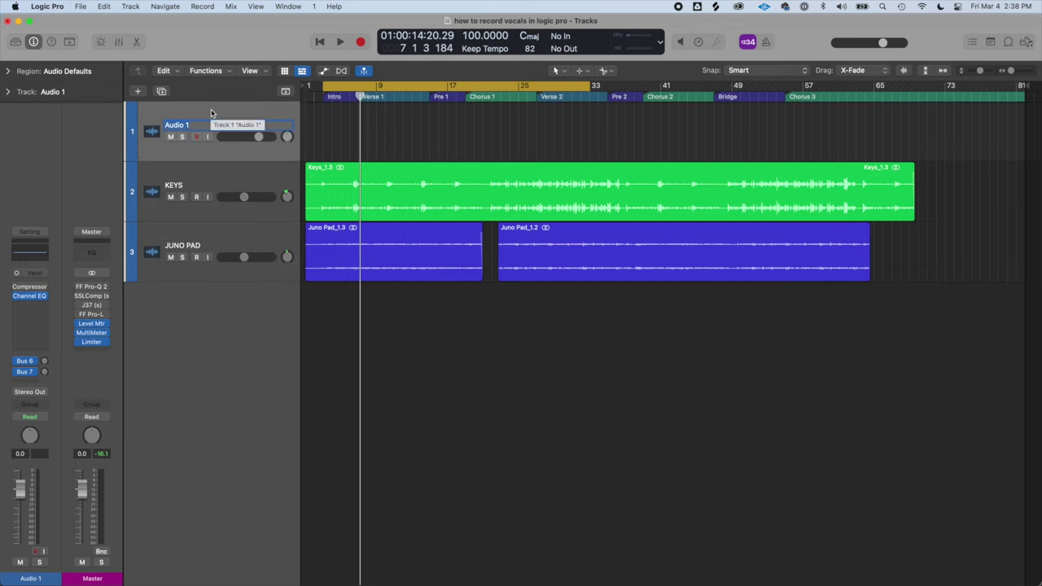
pyautogui.write('VL')
pyautogui.write('CAL')
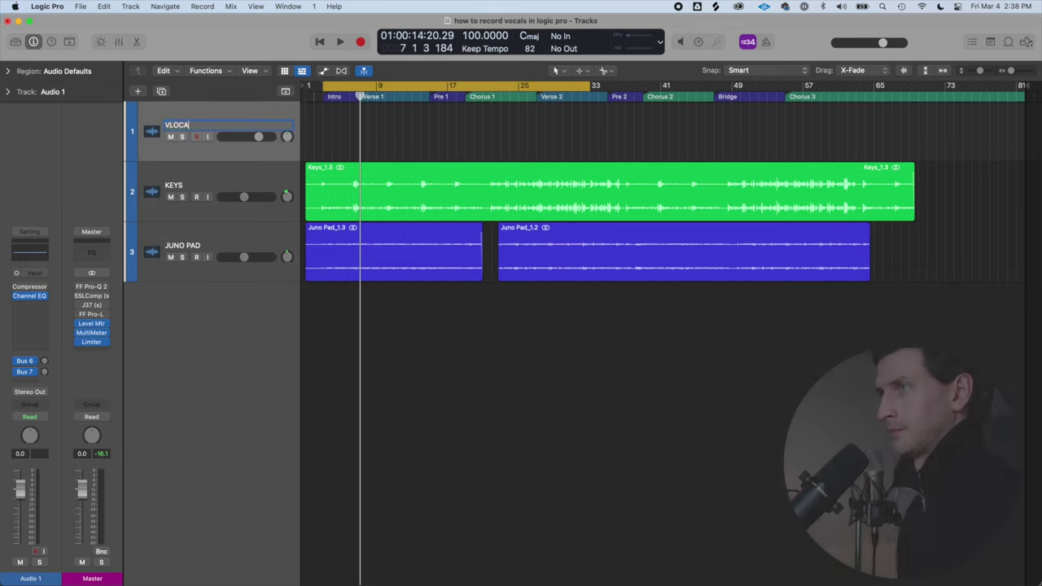
pyautogui.press('Return')
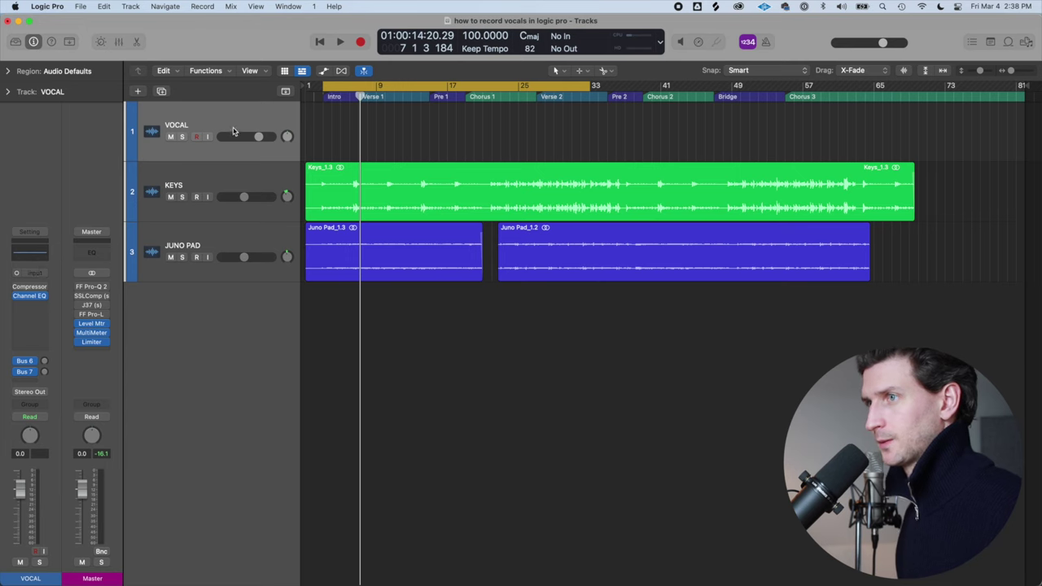
pyautogui.click(131, 5)
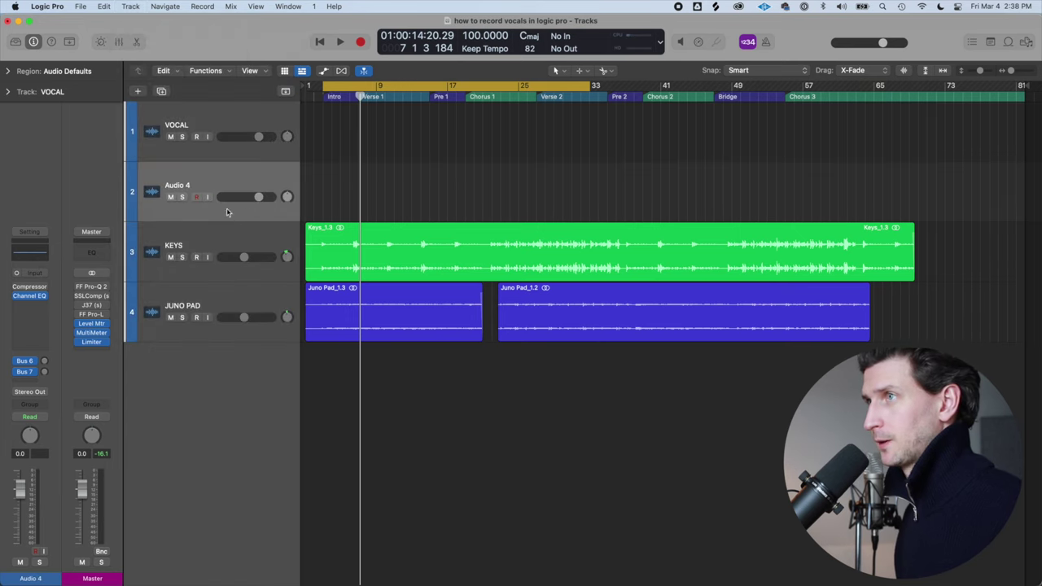
pyautogui.press('super+BackSpace')
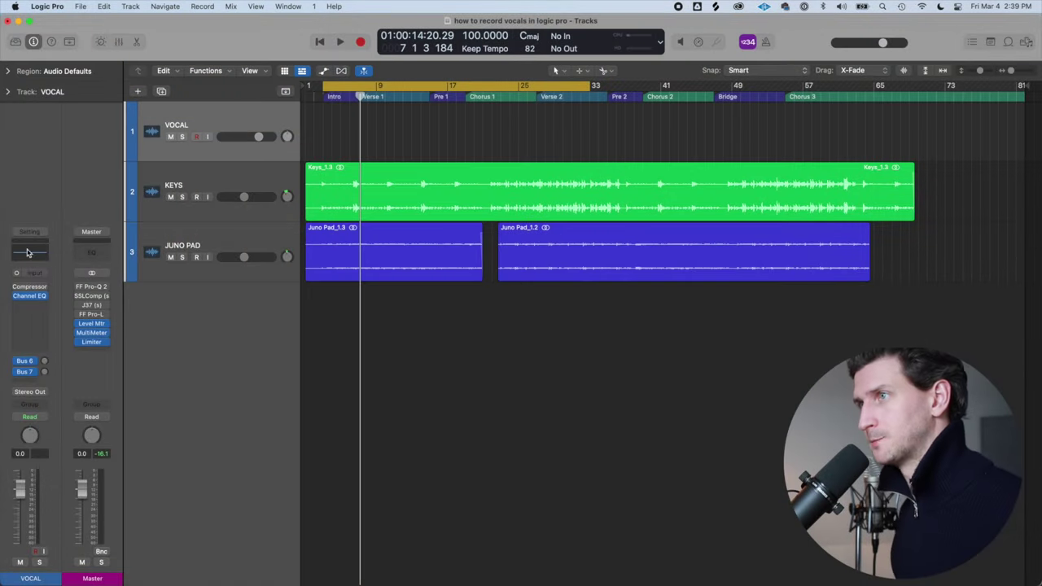
# - Choose Input 1 as the VOCAL channel strip's audio input
pyautogui.click(30, 272)
pyautogui.moveTo(38, 285)
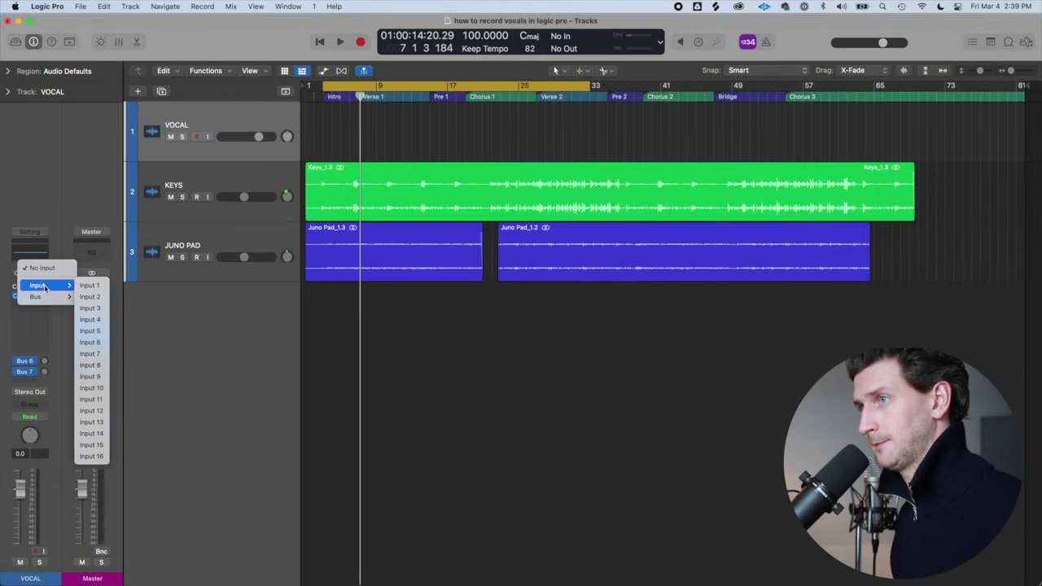
pyautogui.click(88, 286)
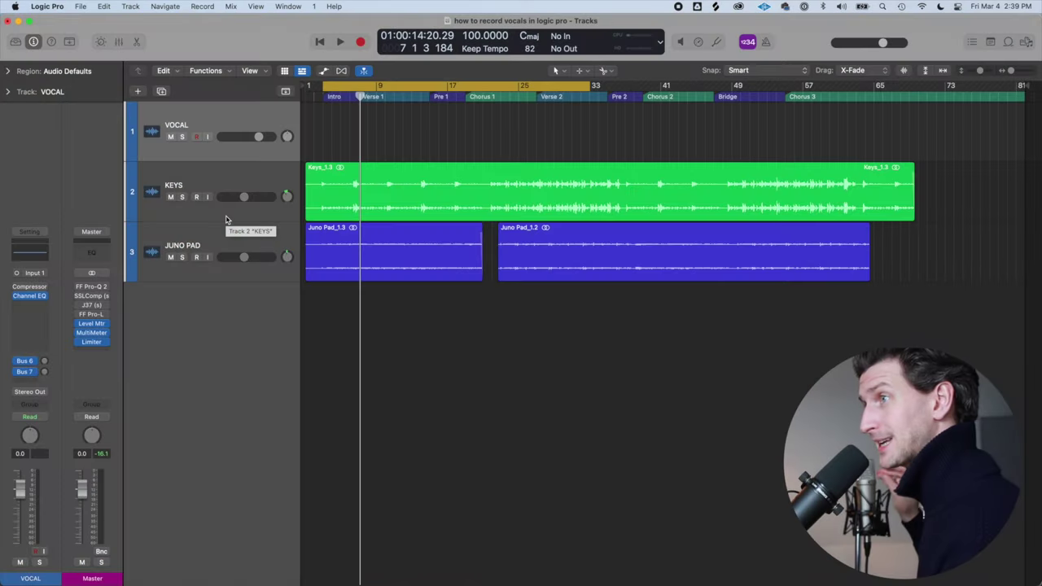
# - Record-arm the VOCAL track so its meter shows the incoming signal
pyautogui.click(197, 136)
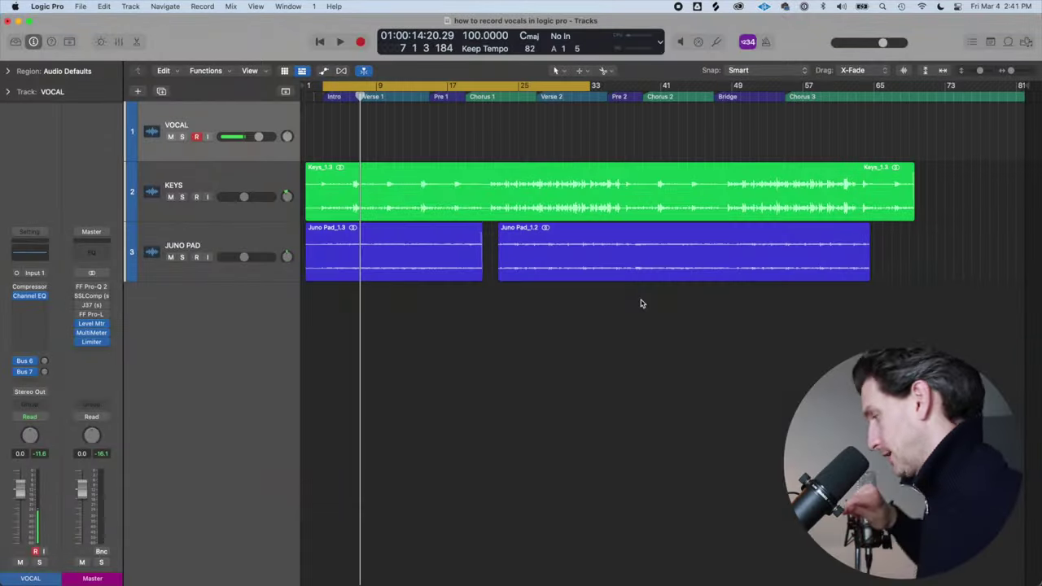
pyautogui.hotkey('ctrl', 'r')
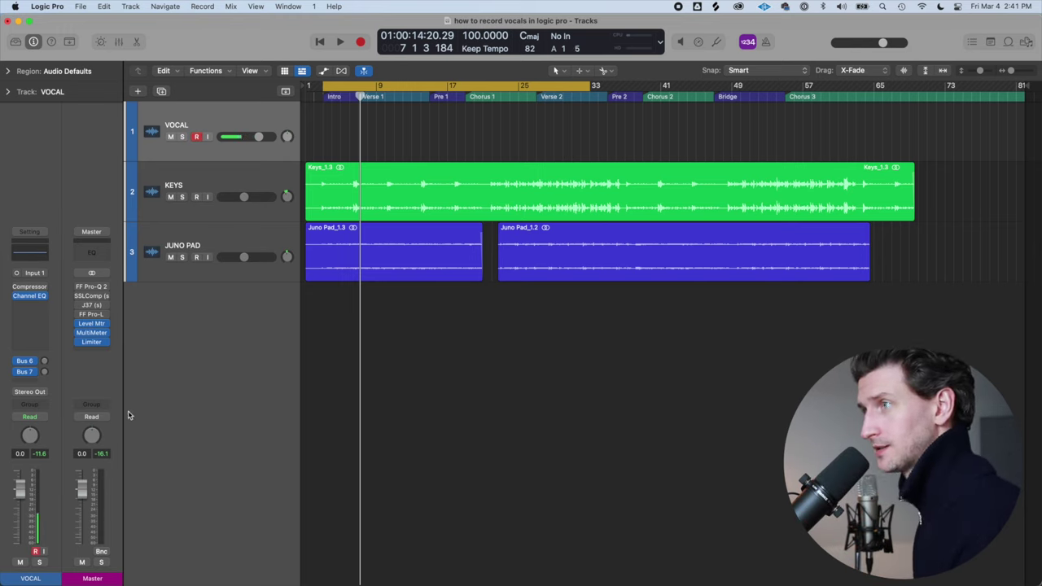
# - Reset the peak readouts, play and stop the song, extend the cycle to bar 37, and open Preferences
pyautogui.click(39, 453)
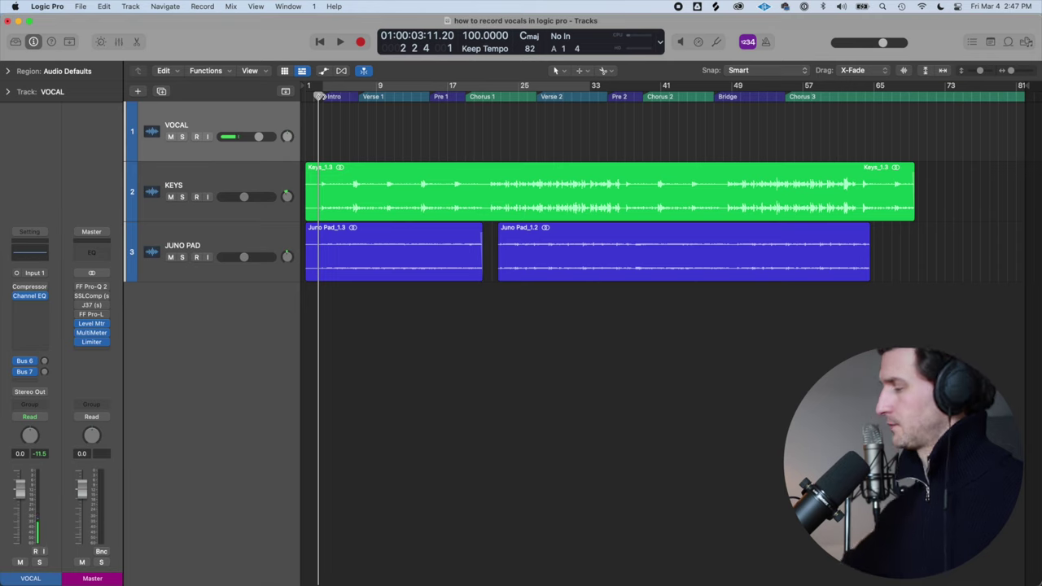
pyautogui.press('space')
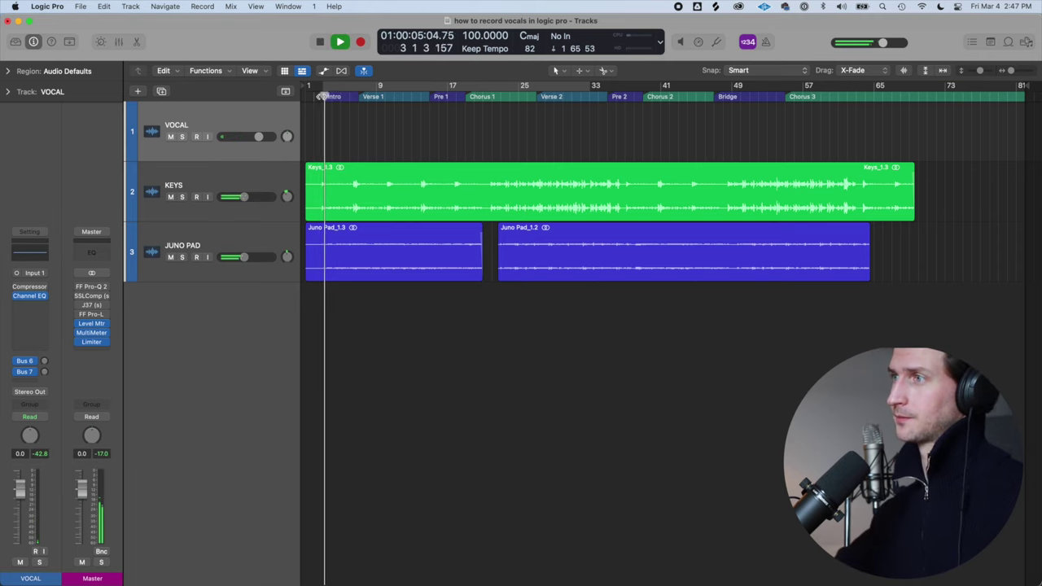
pyautogui.press('space')
pyautogui.moveTo(323, 86); pyautogui.dragTo(634, 86)
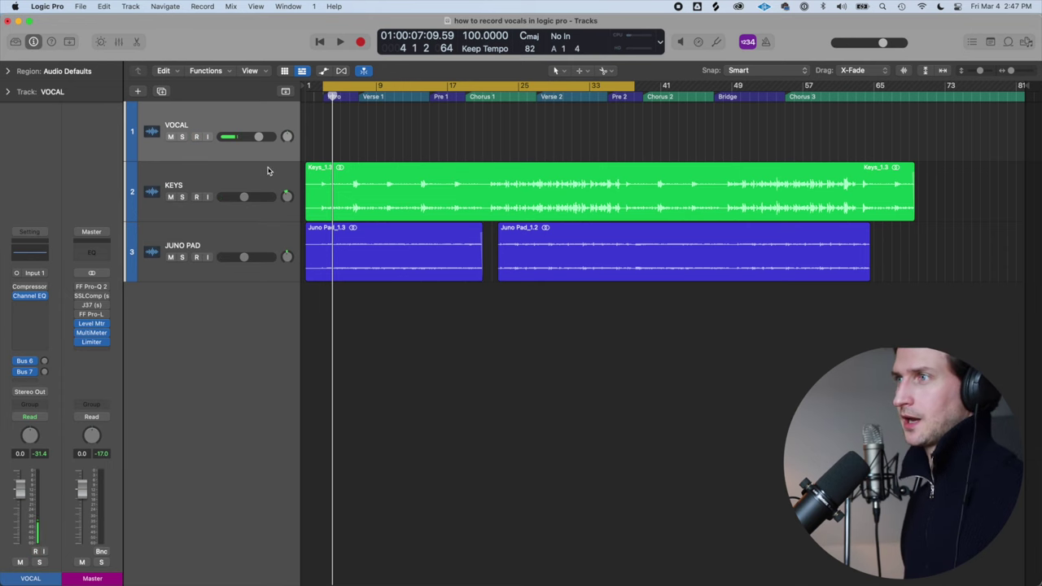
pyautogui.hotkey('alt', ',')
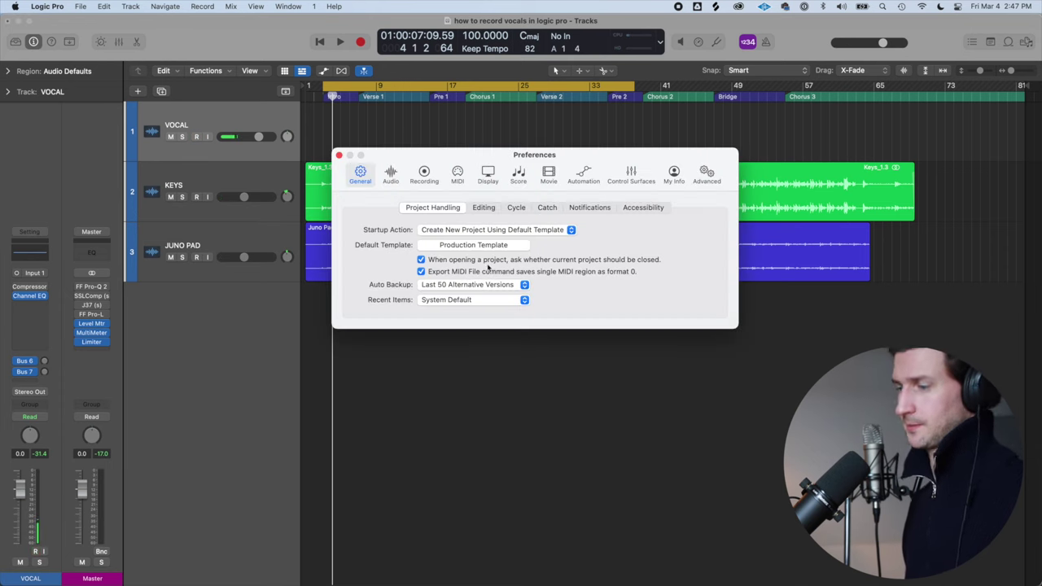
# - Review the Audio > General monitoring preferences, then close the Preferences window
pyautogui.click(390, 174)
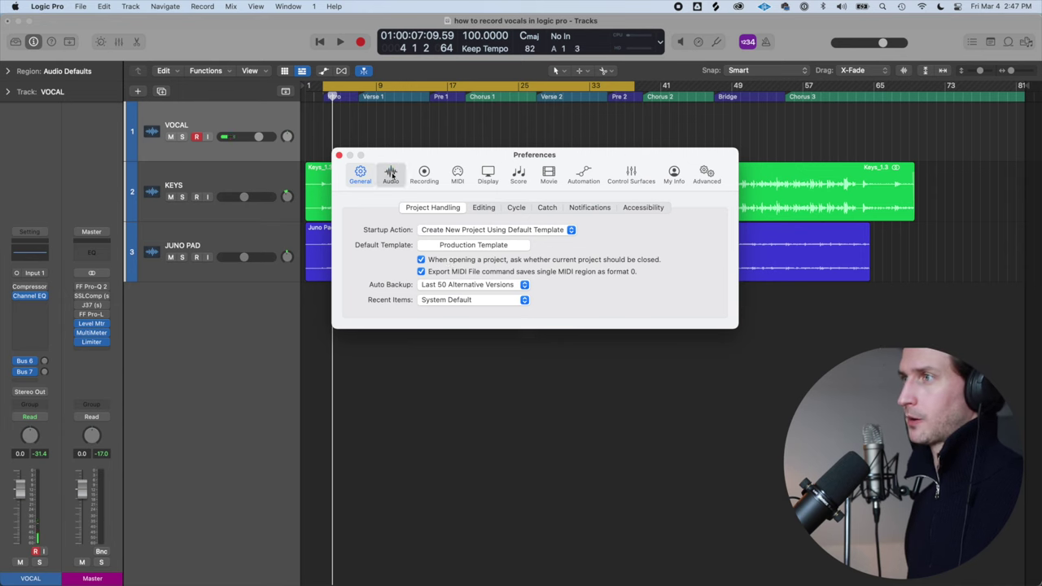
pyautogui.click(423, 175)
pyautogui.click(391, 174)
pyautogui.click(454, 208)
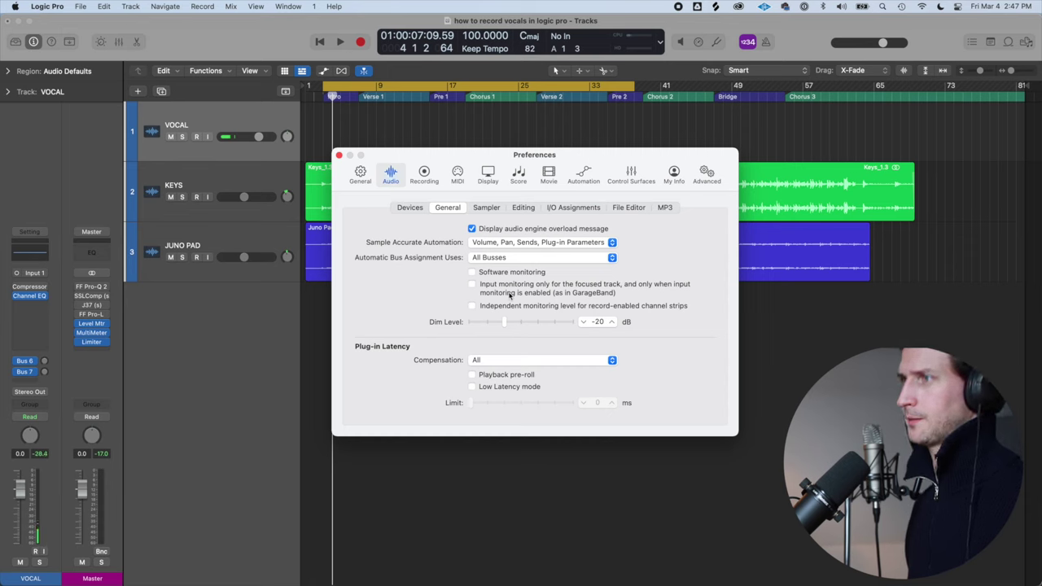
pyautogui.click(338, 155)
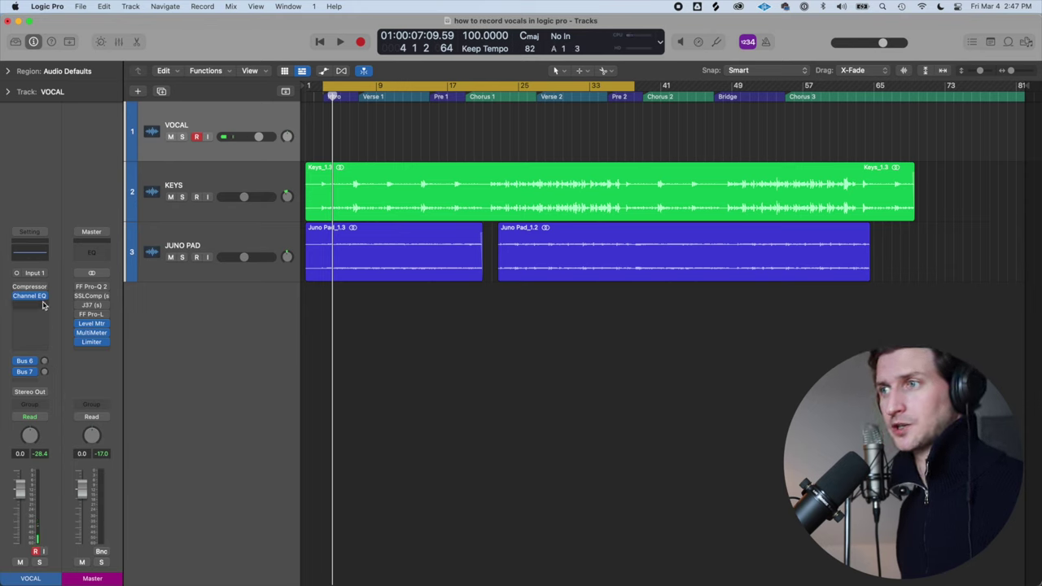
# - Toggle the VOCAL track's record arm off and on, and switch Low Latency Mode off
pyautogui.press('option+r')
pyautogui.hotkey('alt', 'r')
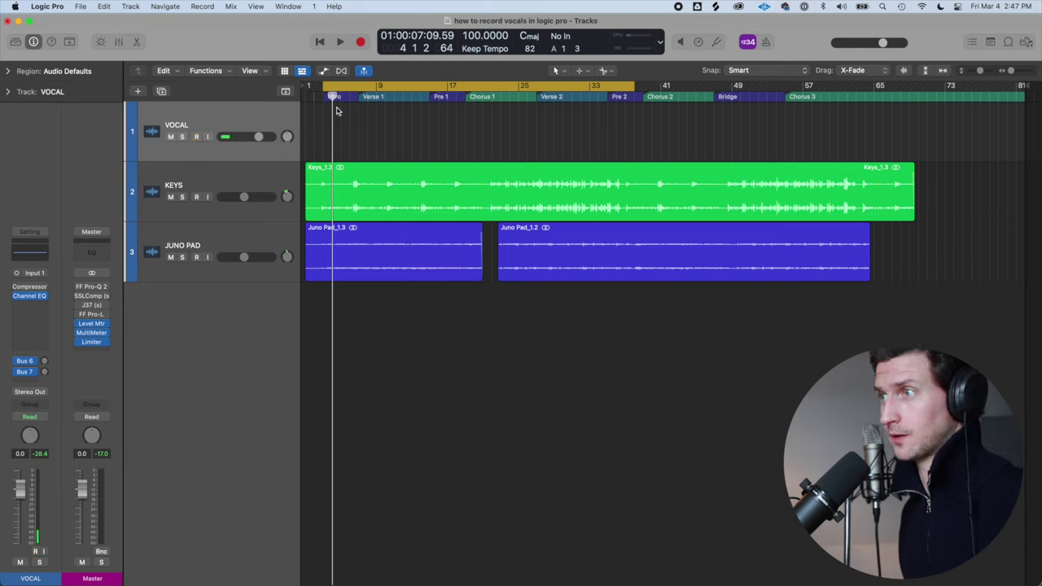
pyautogui.hotkey('alt', 'r')
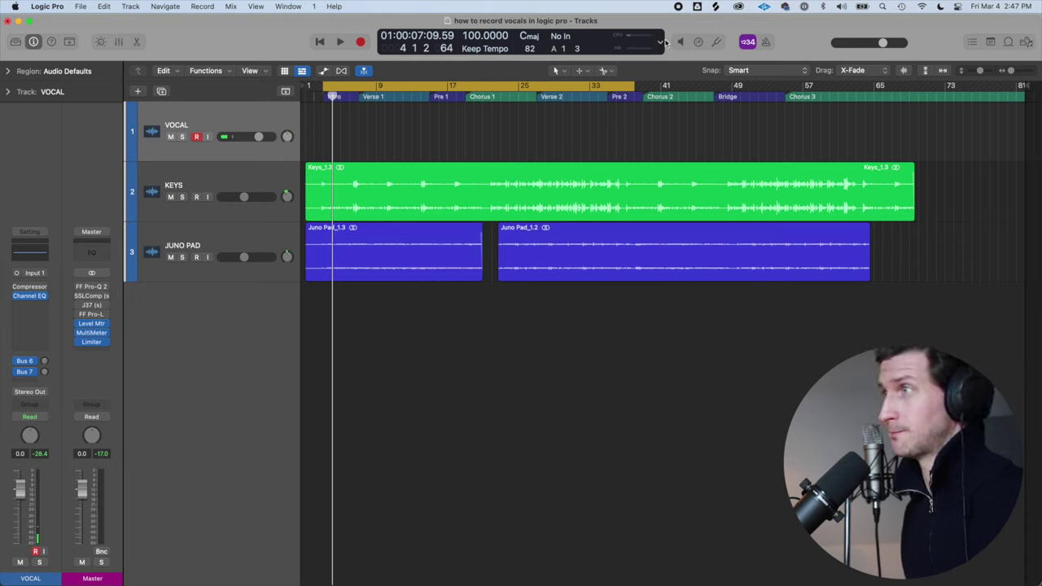
pyautogui.click(699, 44)
pyautogui.click(697, 47)
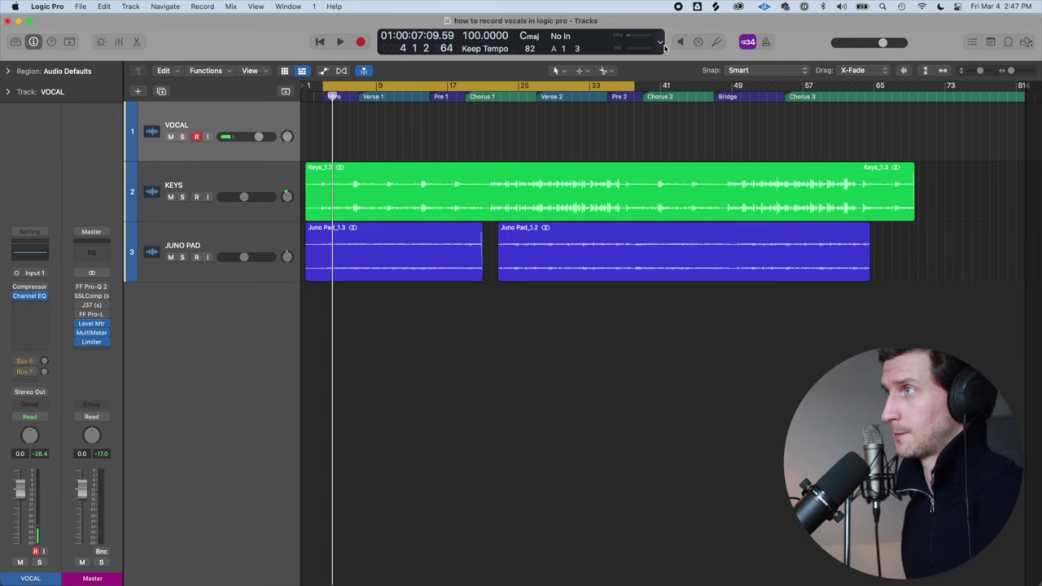
# - View Customize Control Bar and Display from the LCD menu, then dismiss it
pyautogui.click(661, 45)
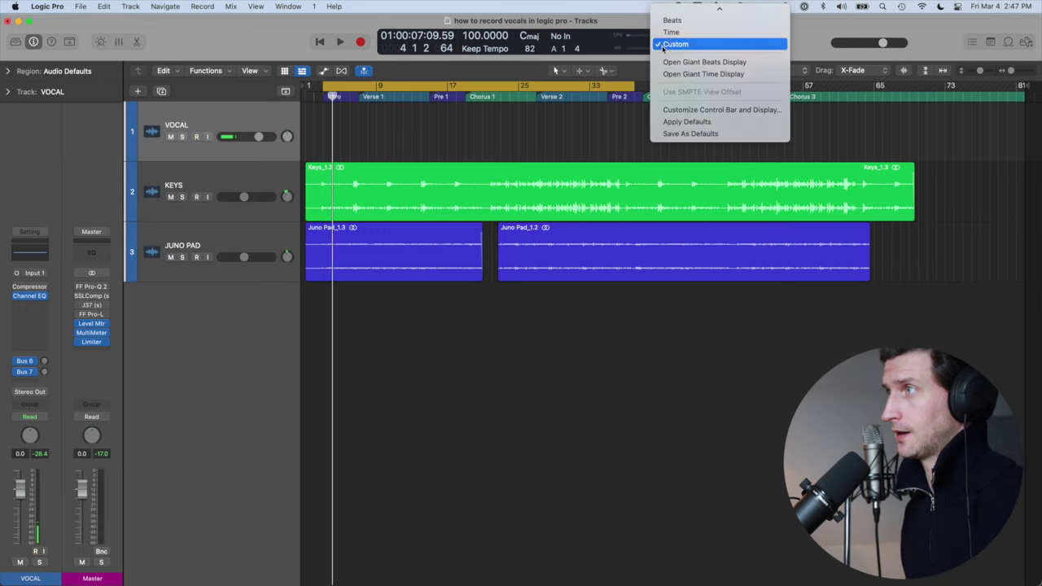
pyautogui.click(681, 113)
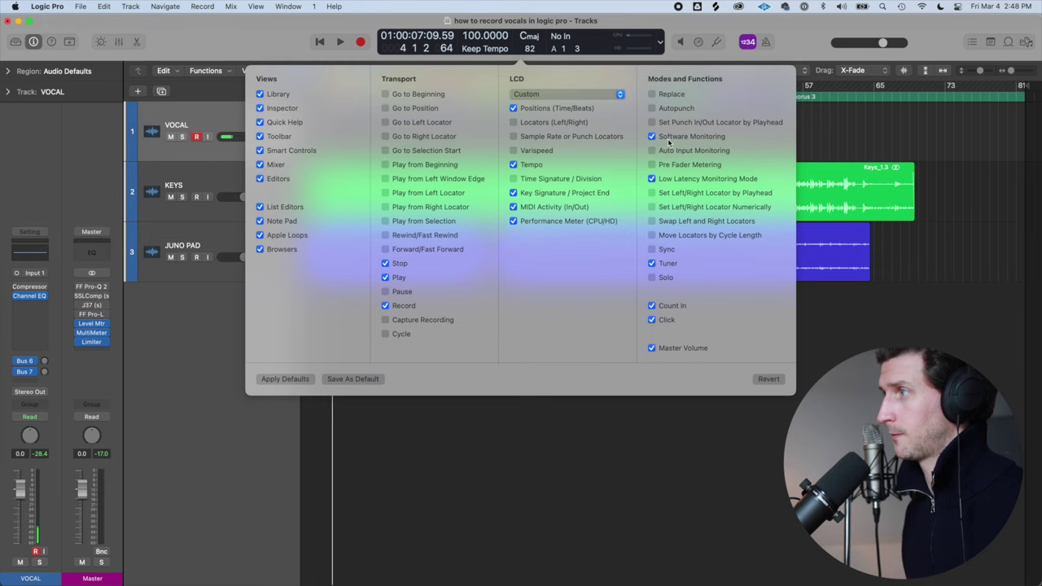
pyautogui.press('Escape')
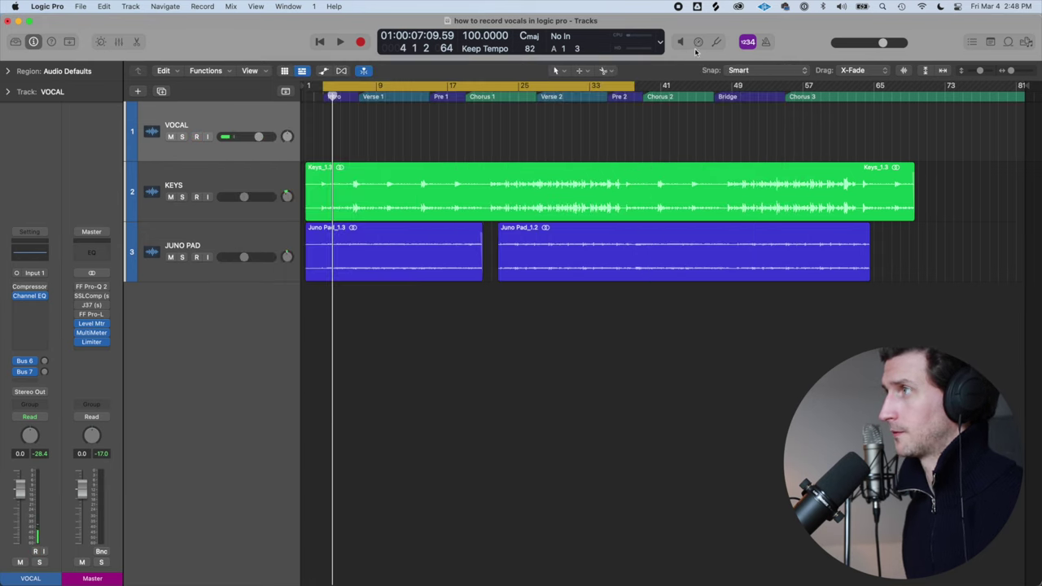
# - Turn Low Latency Mode back on, leaving Software Monitoring off
pyautogui.click(696, 42)
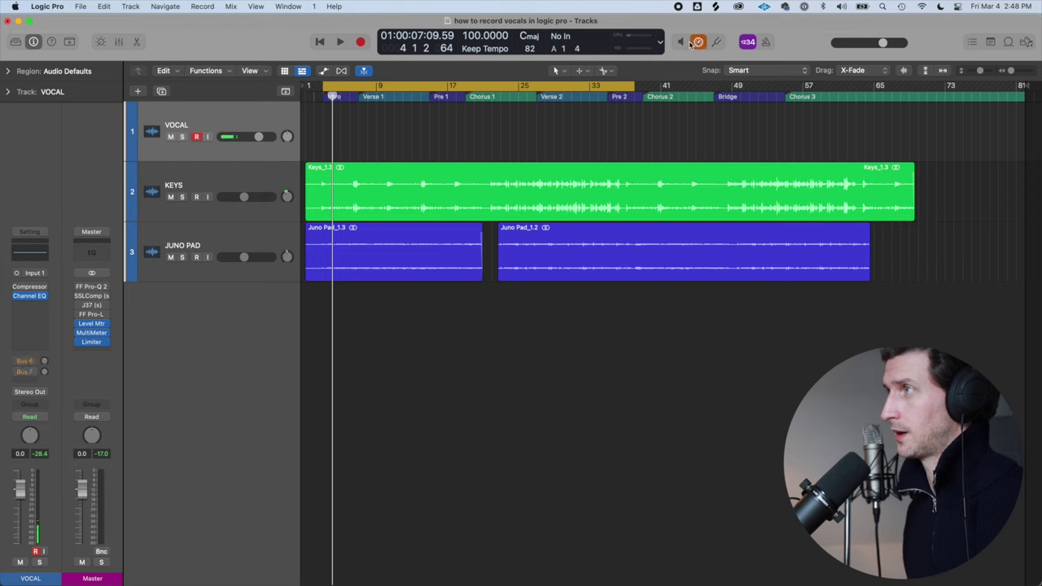
pyautogui.click(681, 42)
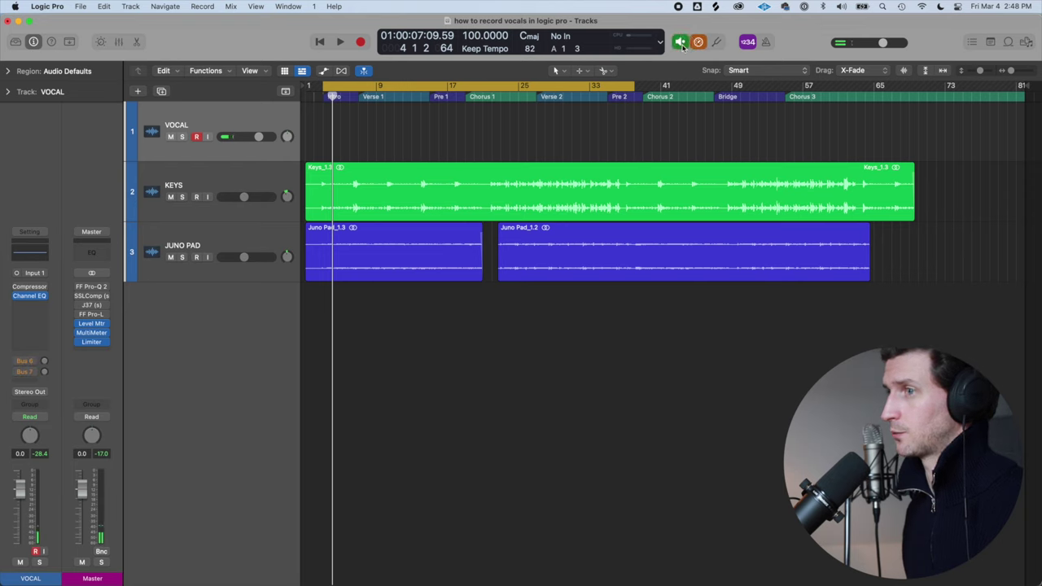
pyautogui.click(680, 42)
pyautogui.click(680, 42)
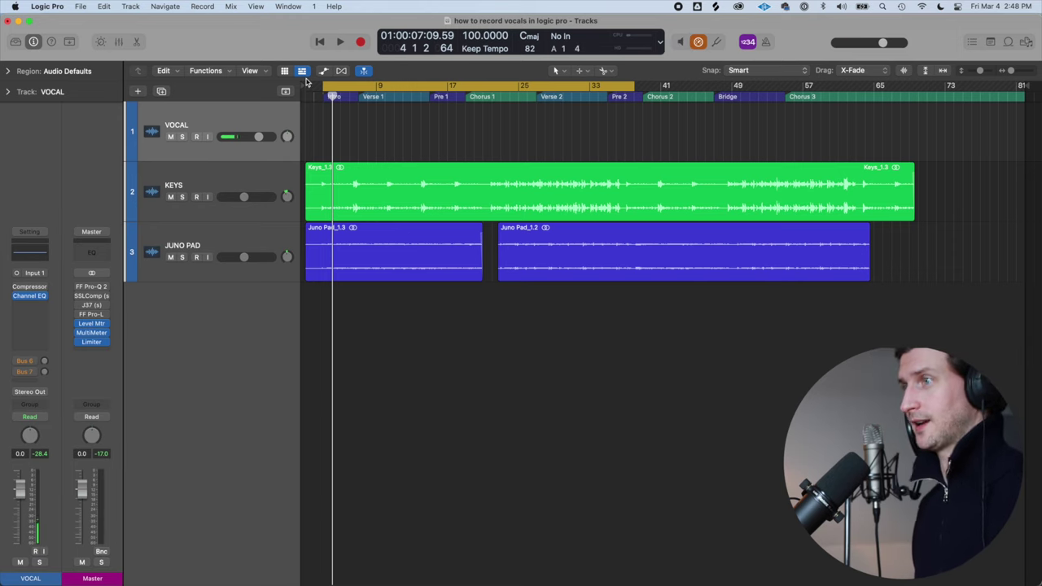
# - Record a first VOCAL take, undo it, set the tempo to 105, and start a new take
pyautogui.press('space')
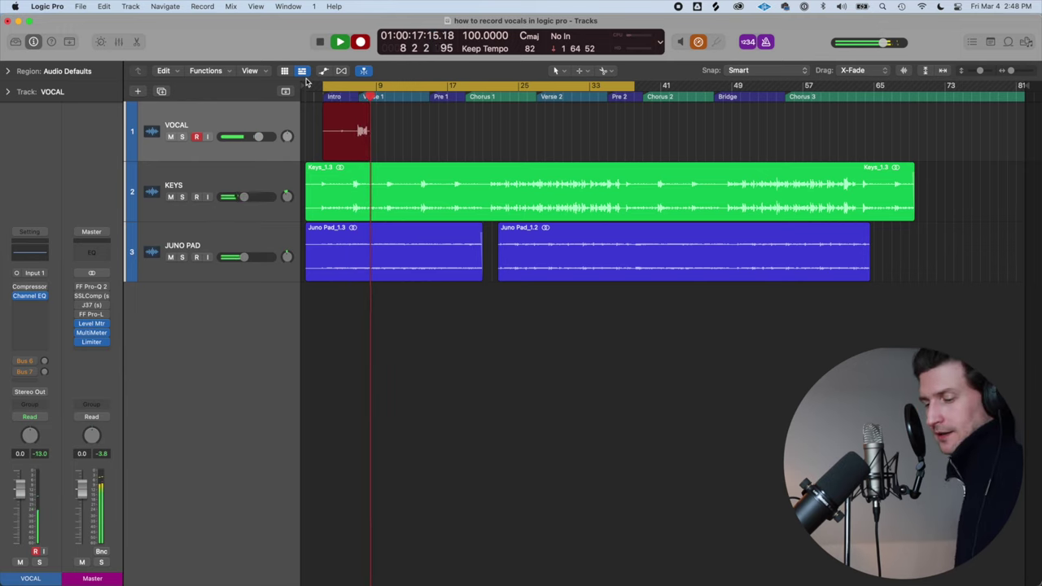
pyautogui.press('space')
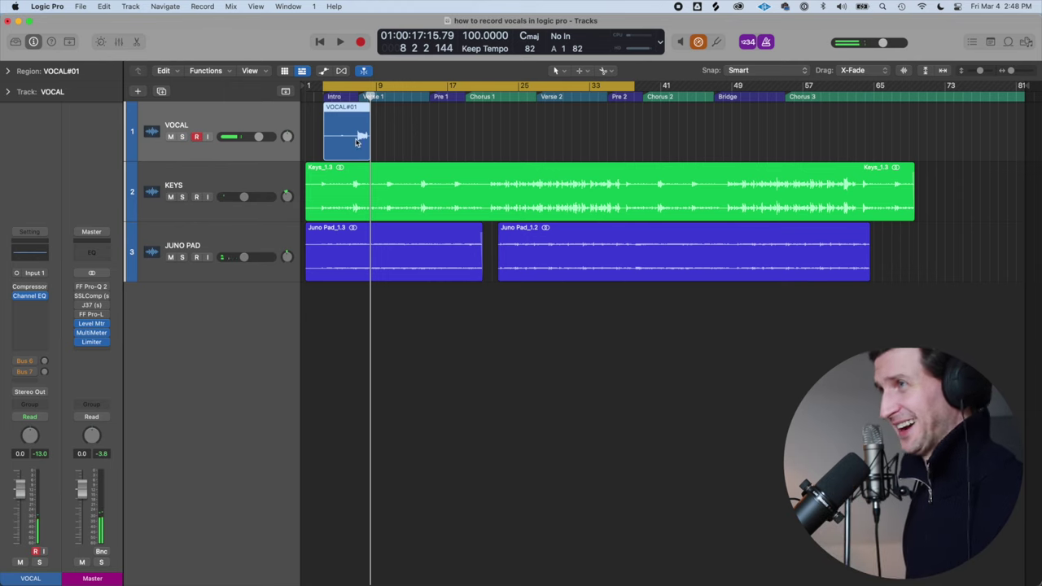
pyautogui.press('super+z')
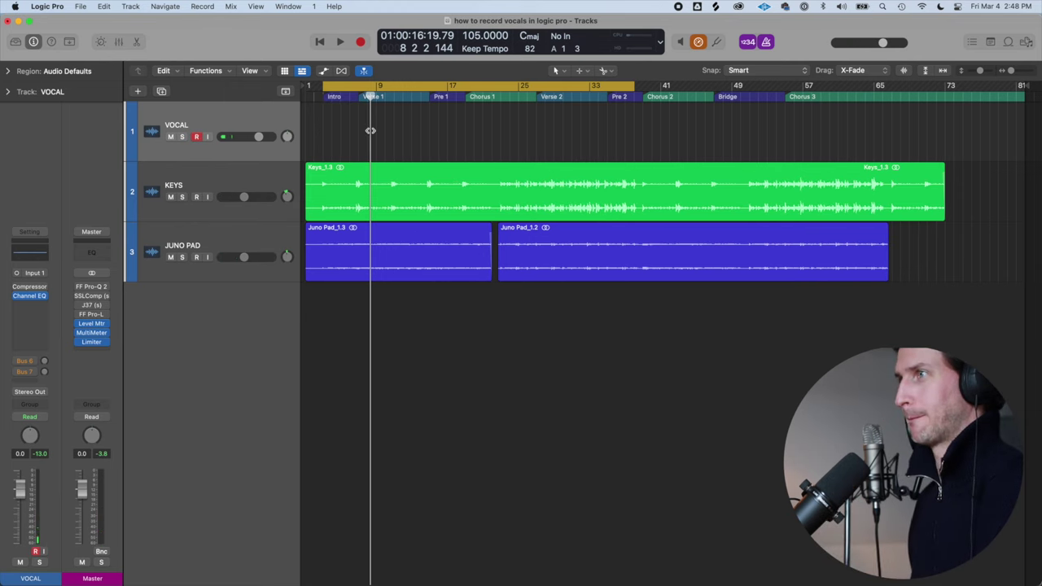
pyautogui.press('Return')
pyautogui.press('r')
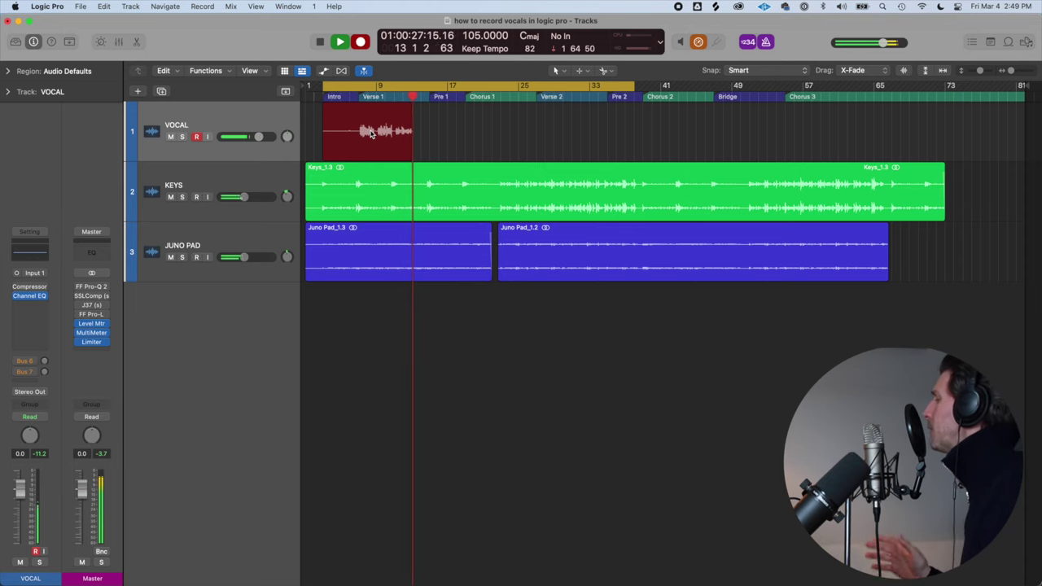
# - Stop the VOCAL#02 take, toggle the track's record arm, and cycle roughly bars 7–19
pyautogui.press('space')
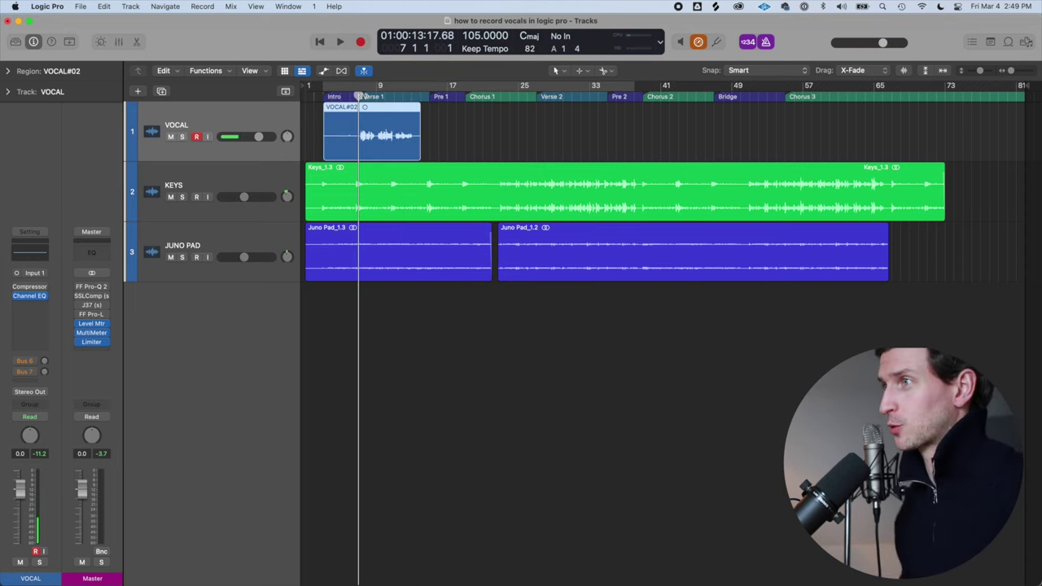
pyautogui.hotkey('alt', 'ctrl', 'r')
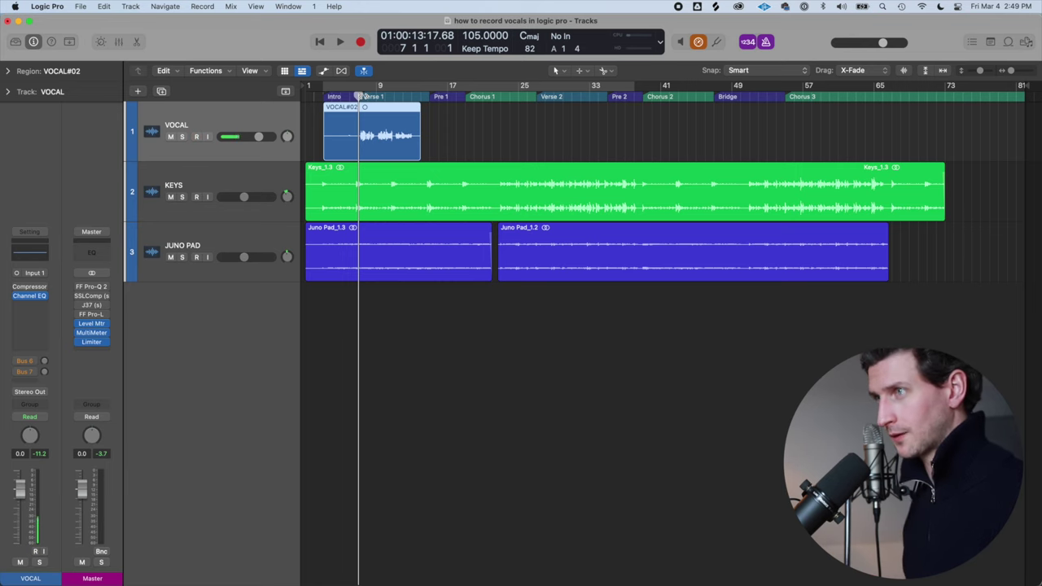
pyautogui.hotkey('alt', 'ctrl', 'r')
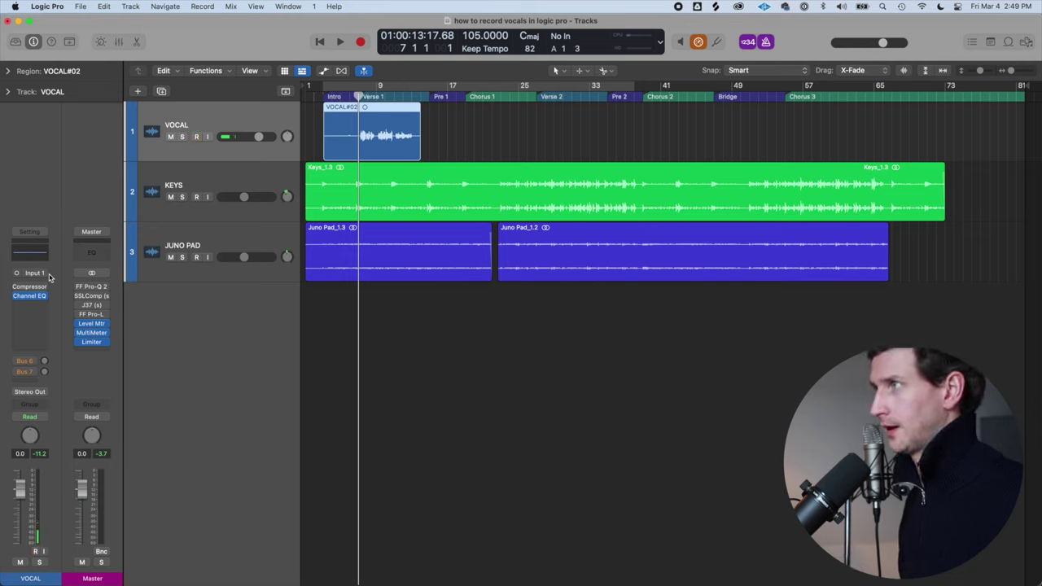
pyautogui.moveTo(363, 91); pyautogui.dragTo(464, 87)
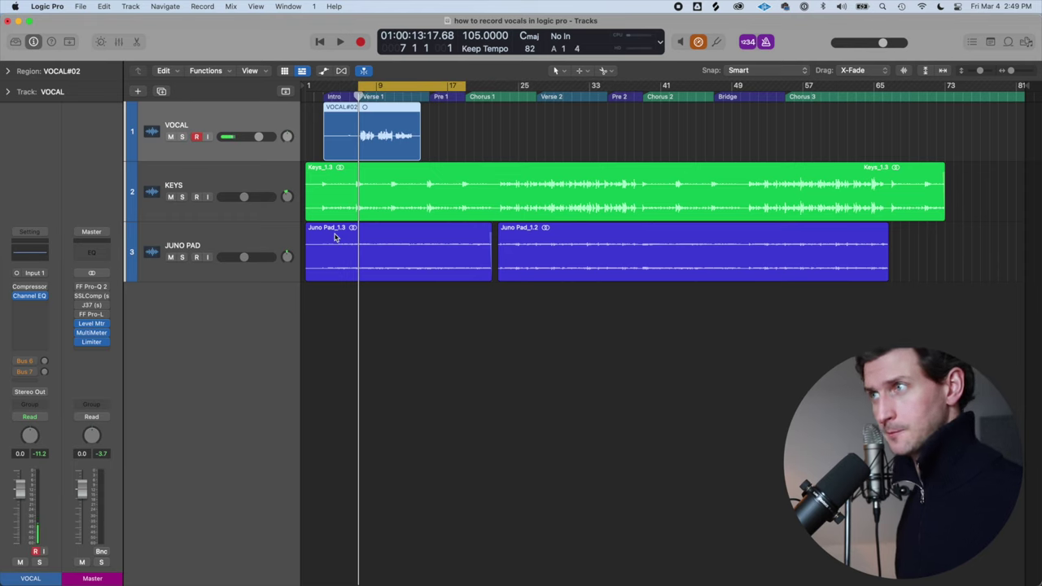
# - Record another take into a Comp A take folder, collapse it, and disable Low Latency and cycling
pyautogui.press('r')
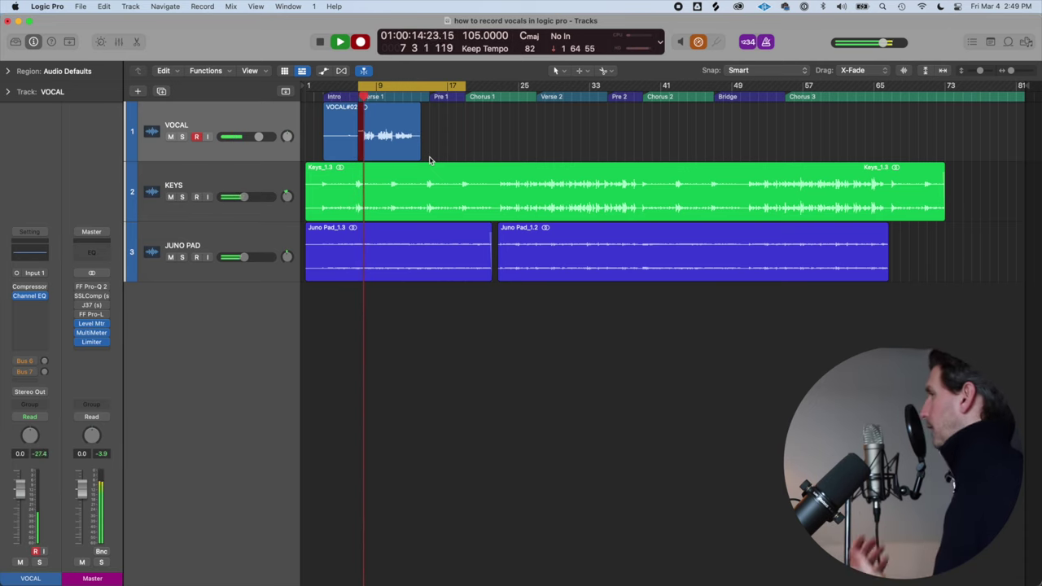
pyautogui.press('space')
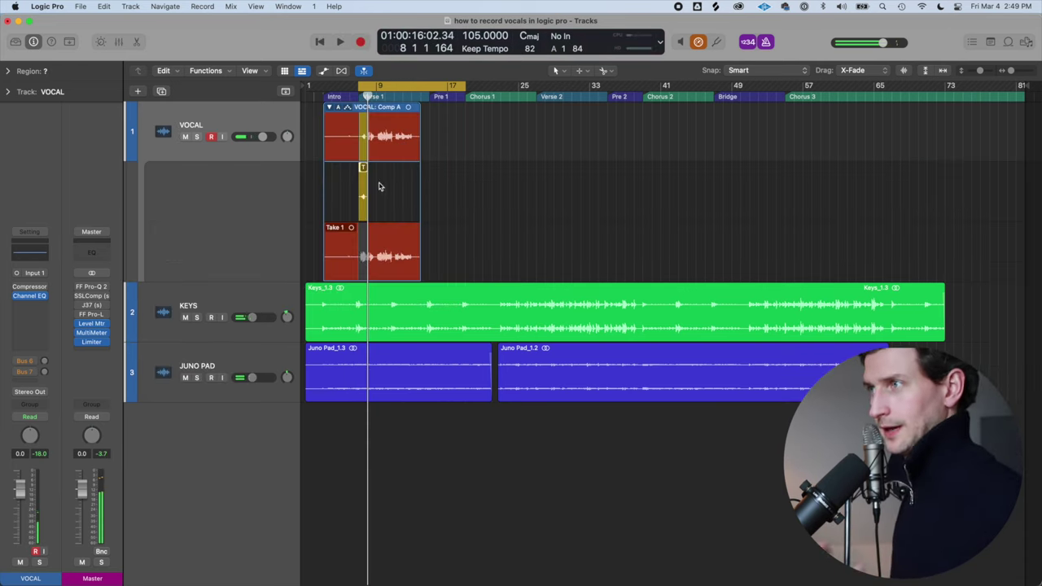
pyautogui.scroll(5, 410, 163)
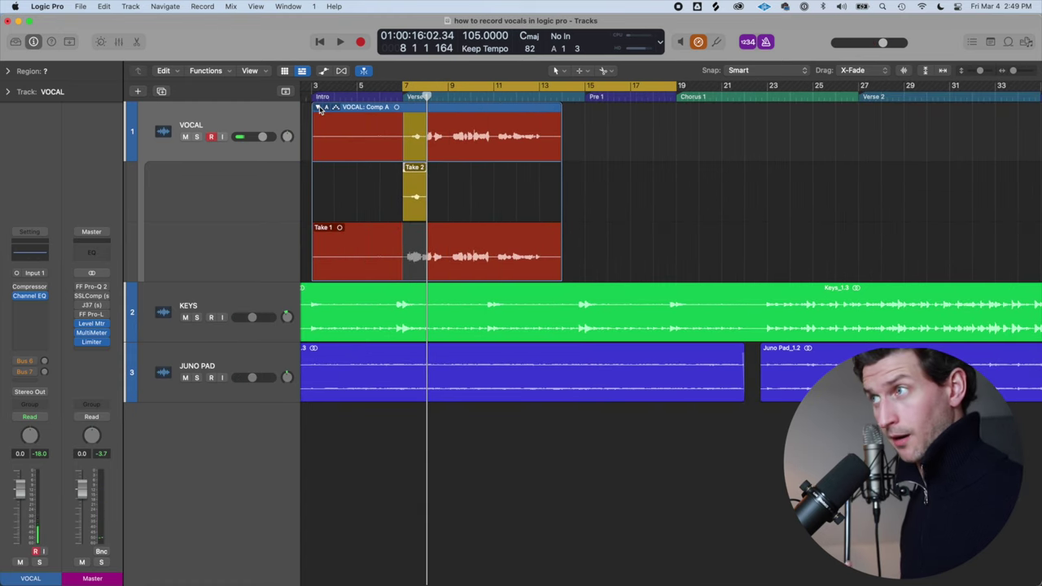
pyautogui.click(319, 107)
pyautogui.click(698, 42)
pyautogui.press('c')
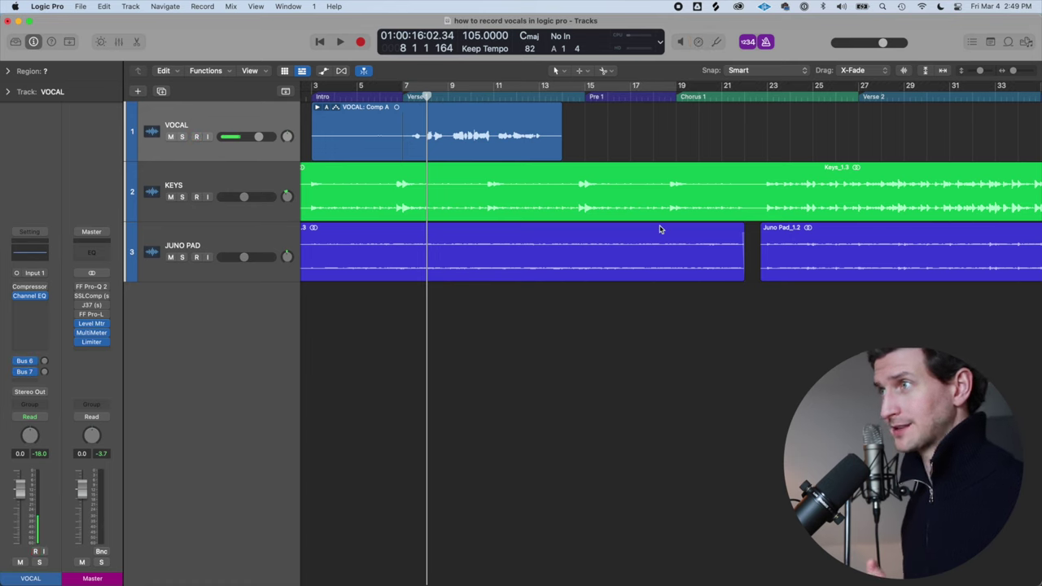